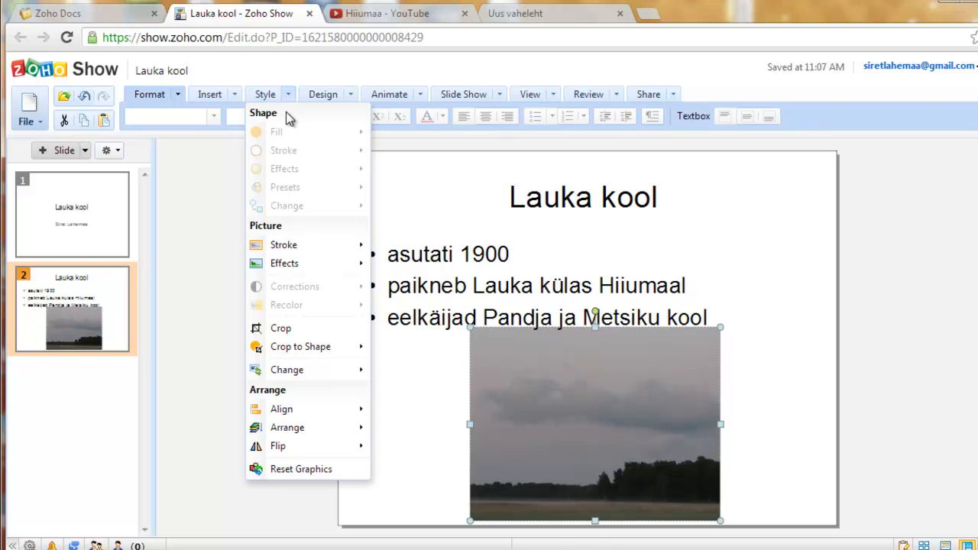
- Try cropping the picture on slide 2 to the right block arrow shape, and undo the crop
{"action": "mouse_move", "coordinate": [346, 247]}
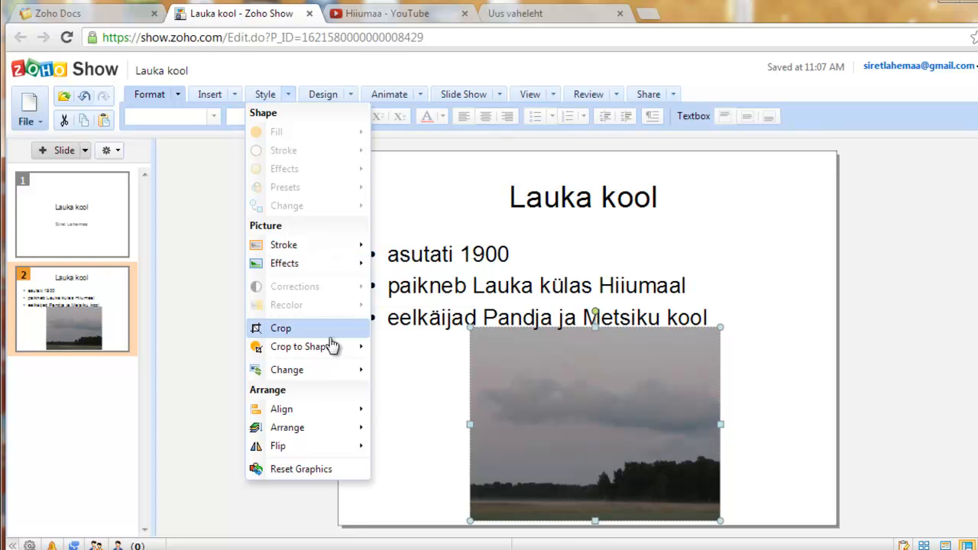
{"action": "mouse_move", "coordinate": [321, 351]}
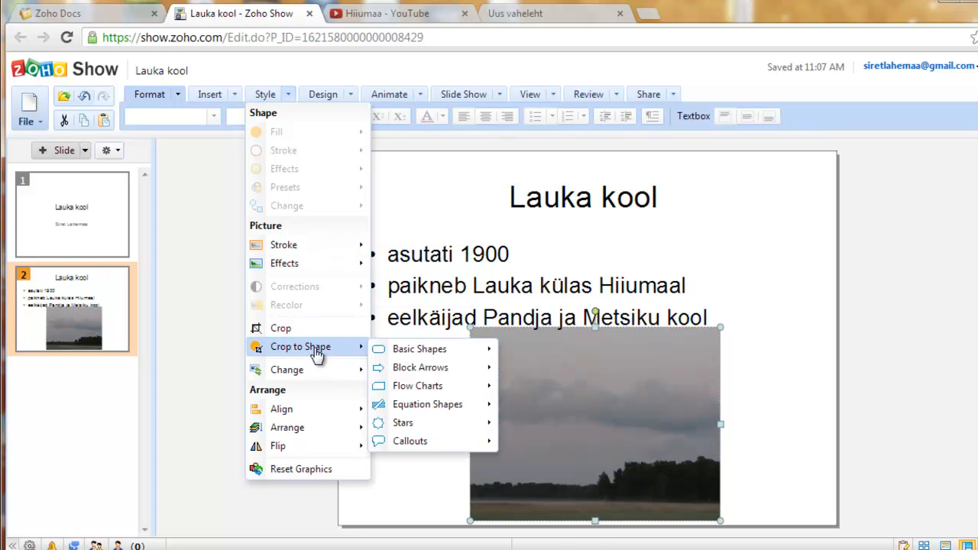
{"action": "mouse_move", "coordinate": [380, 375]}
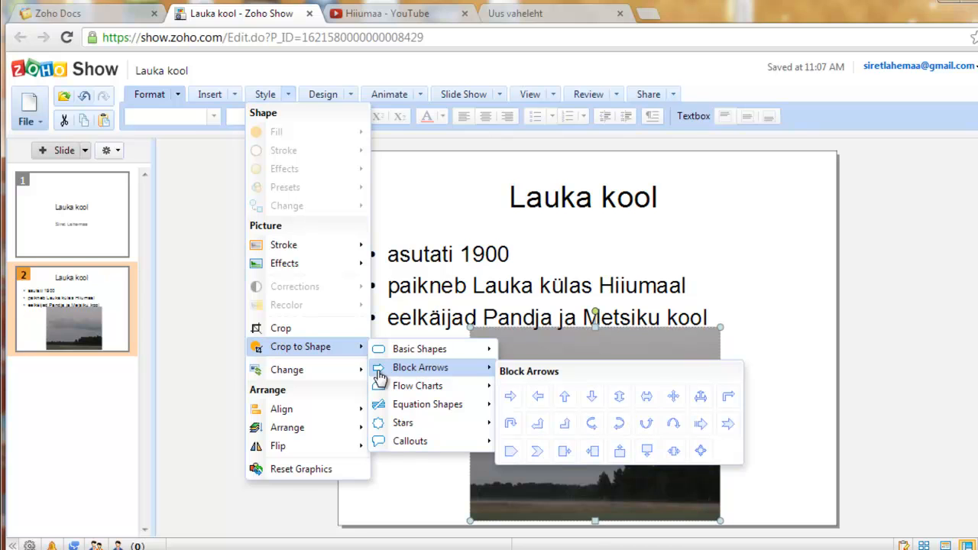
{"action": "left_click", "coordinate": [506, 396]}
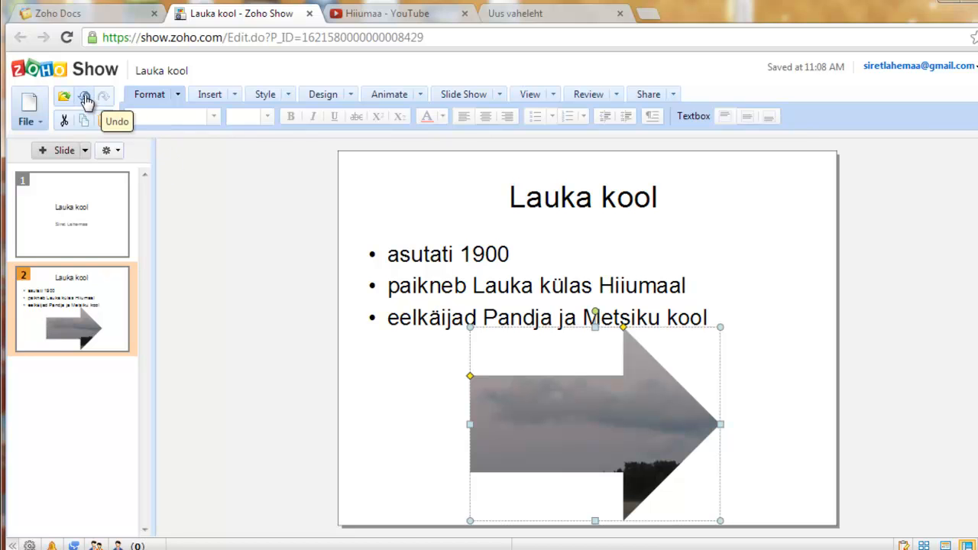
{"action": "left_click", "coordinate": [85, 100]}
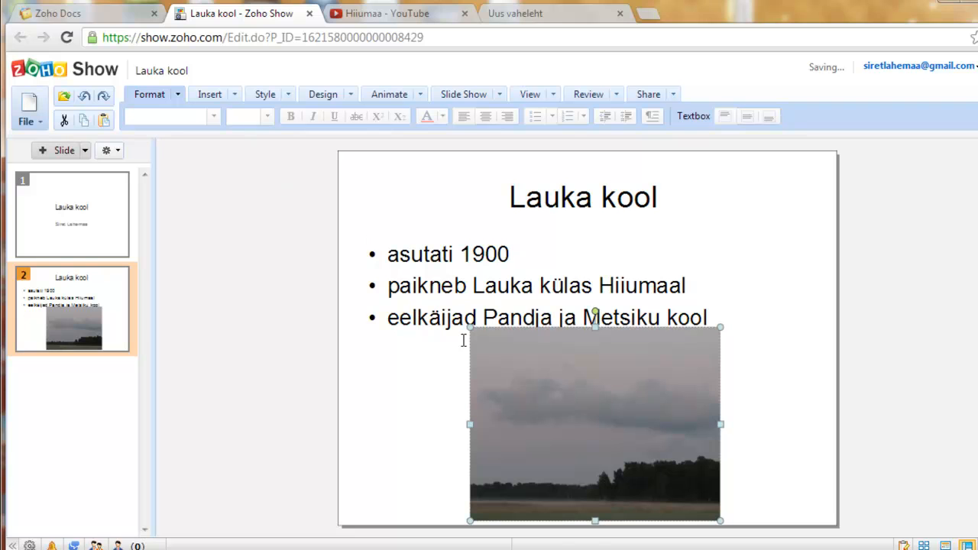
- Align the picture to the slide's middle, and move it back just below the bulleted list
{"action": "left_click", "coordinate": [288, 96]}
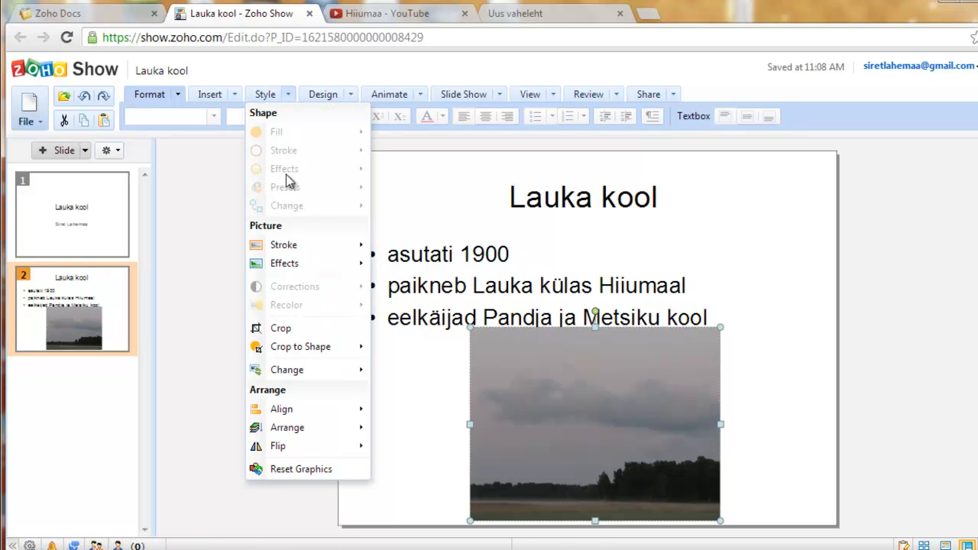
{"action": "mouse_move", "coordinate": [331, 415]}
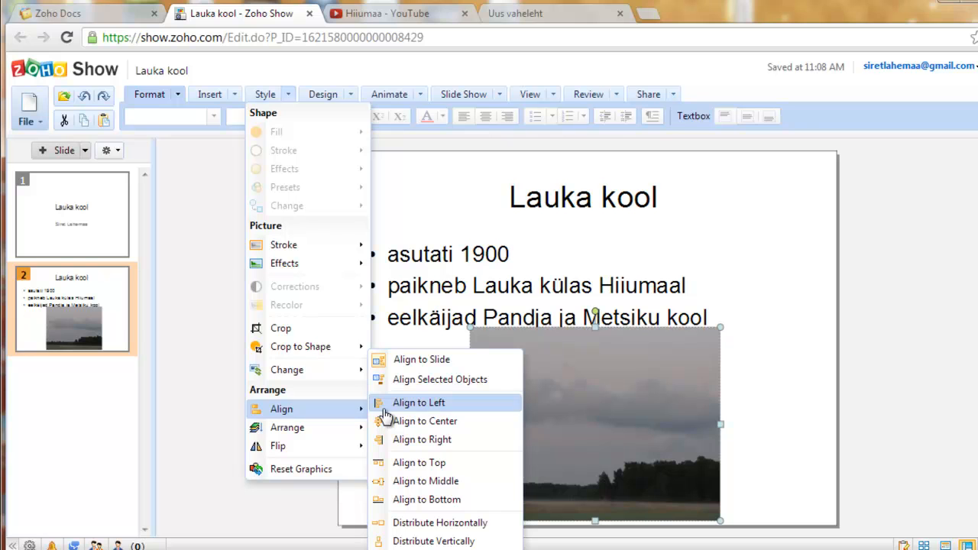
{"action": "left_click", "coordinate": [403, 482]}
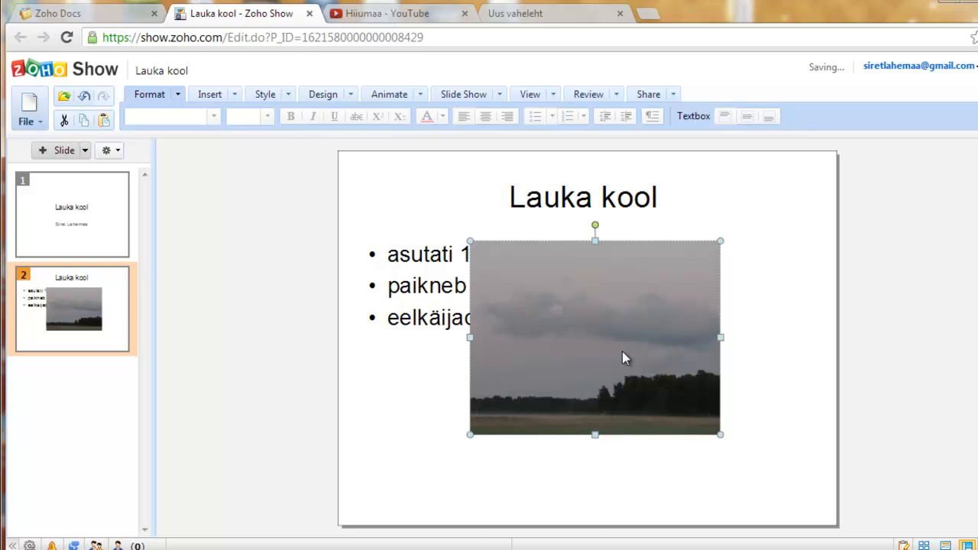
{"action": "key", "text": "ctrl+z"}
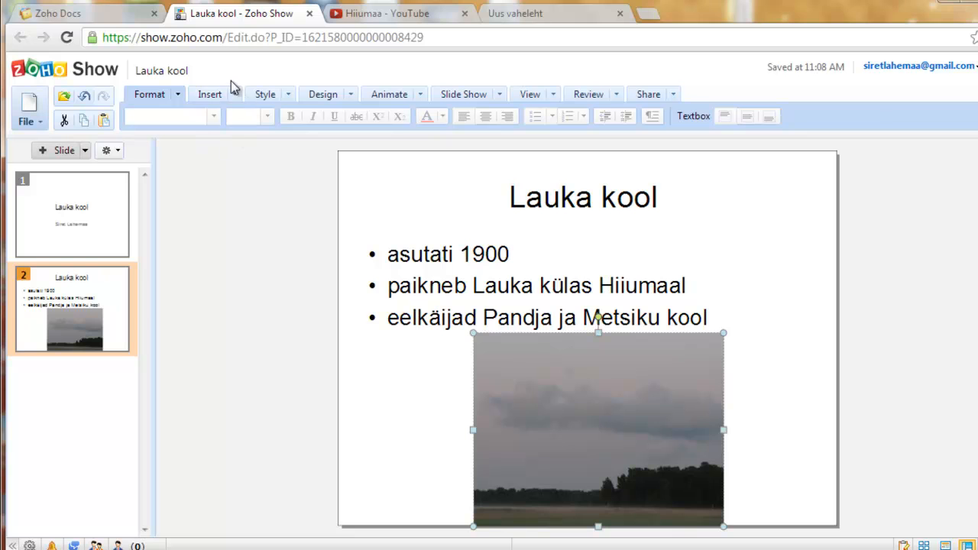
- Add a third slide with the Title Only layout and give it the title "Hiiumaa laul"
{"action": "left_click", "coordinate": [85, 151]}
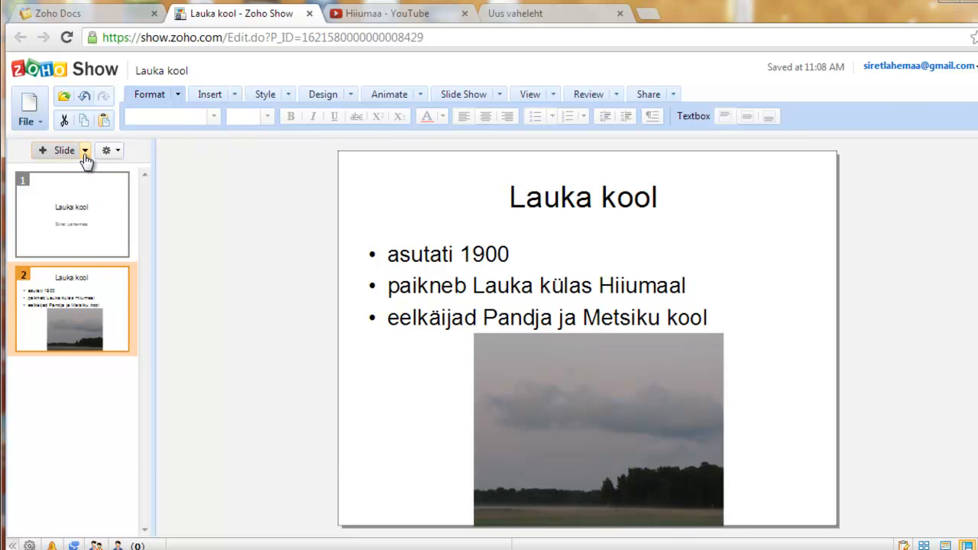
{"action": "left_click", "coordinate": [84, 152]}
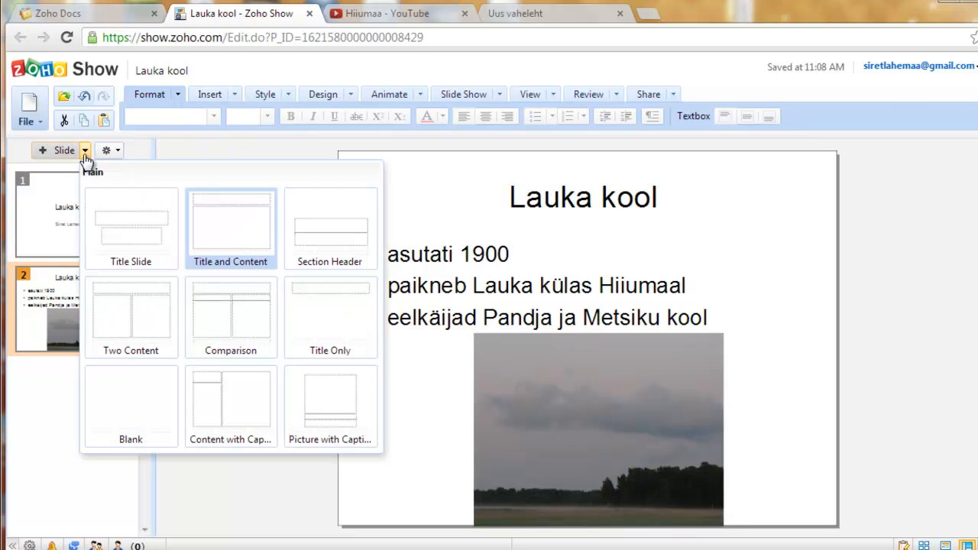
{"action": "left_click", "coordinate": [304, 333]}
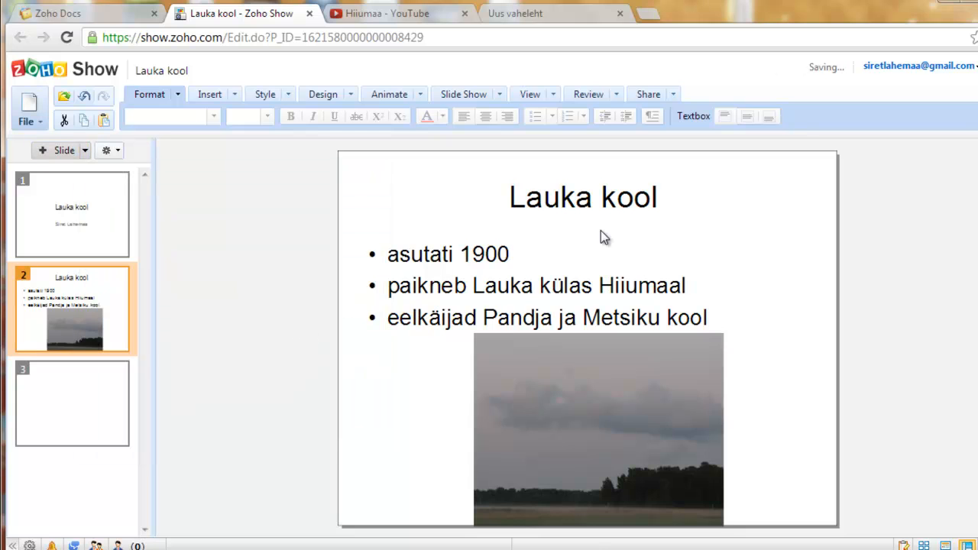
{"action": "left_click", "coordinate": [634, 191]}
{"action": "type", "text": "Hiiumaa laul"}
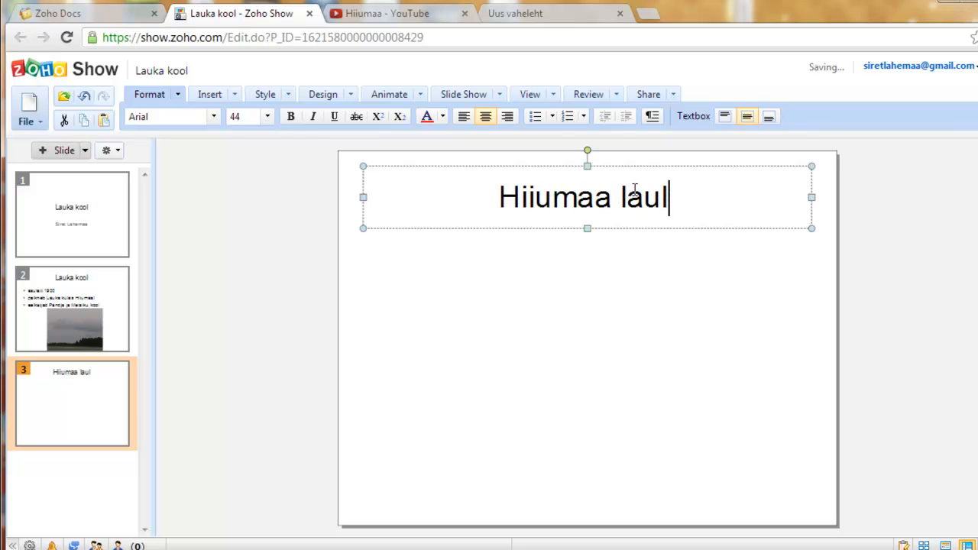
{"action": "left_click", "coordinate": [673, 352]}
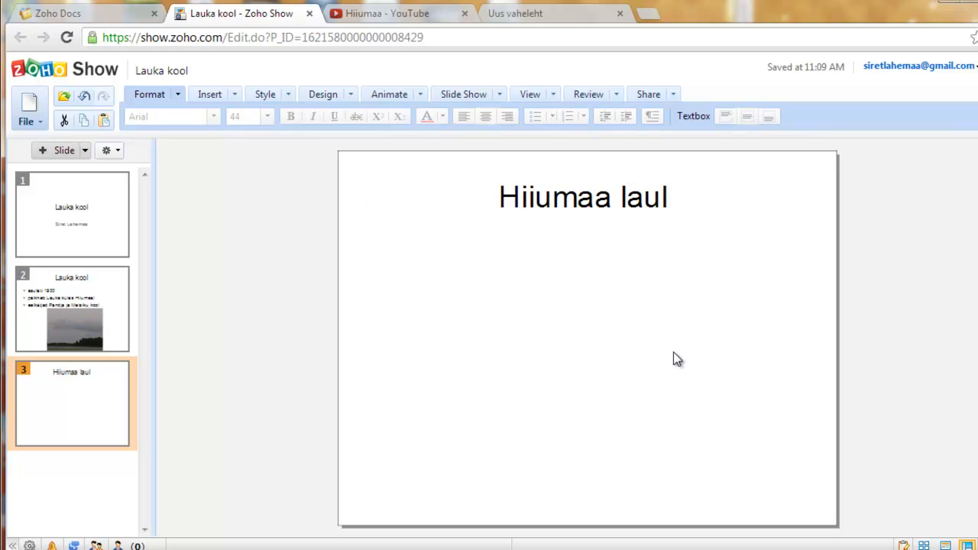
- Start inserting a gadget on slide 3, and copy the Hiiumaa video's iframe embed code from YouTube
{"action": "left_click", "coordinate": [233, 97]}
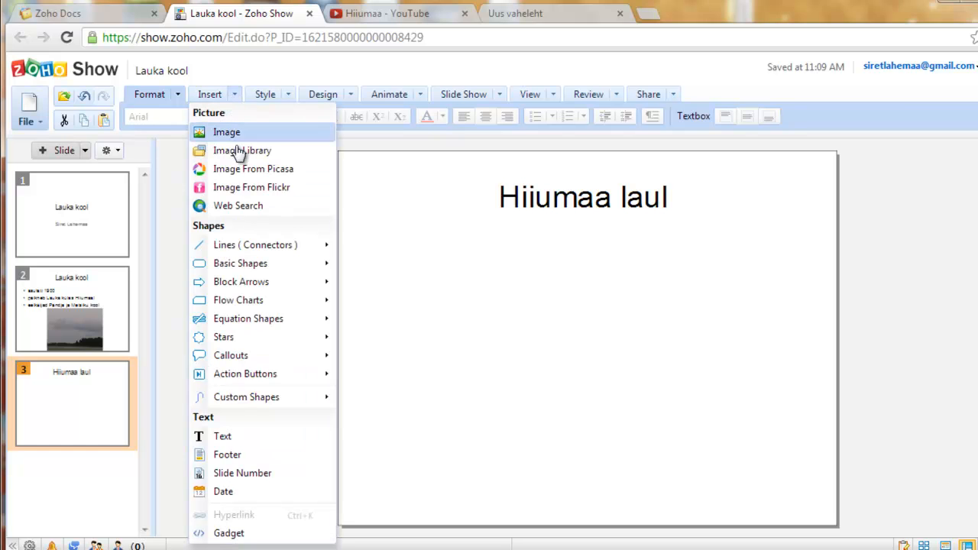
{"action": "left_click", "coordinate": [227, 534]}
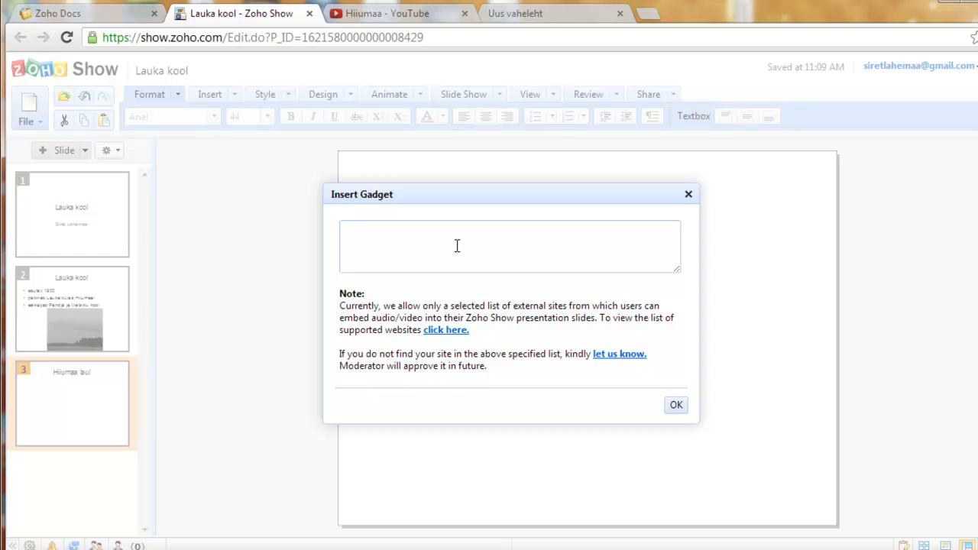
{"action": "left_click", "coordinate": [420, 13]}
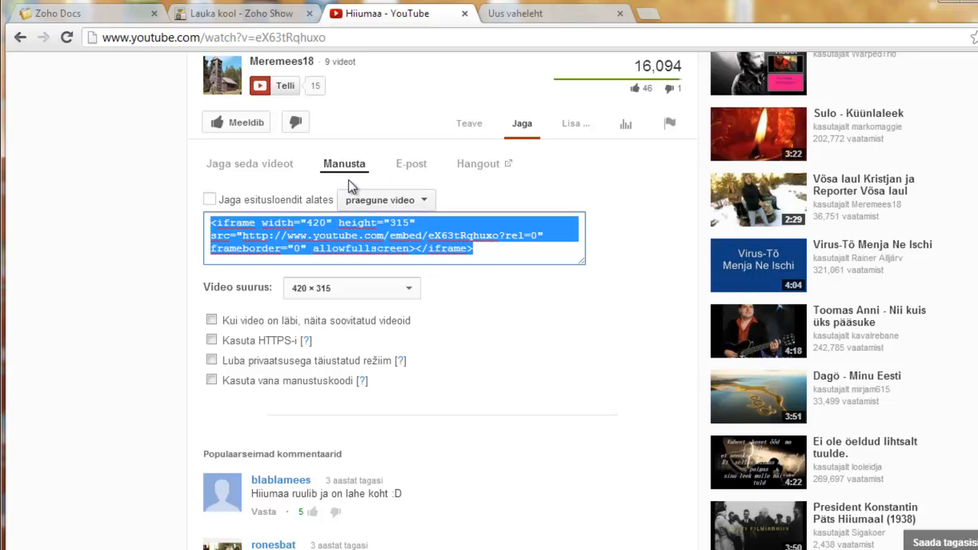
{"action": "right_click", "coordinate": [236, 221]}
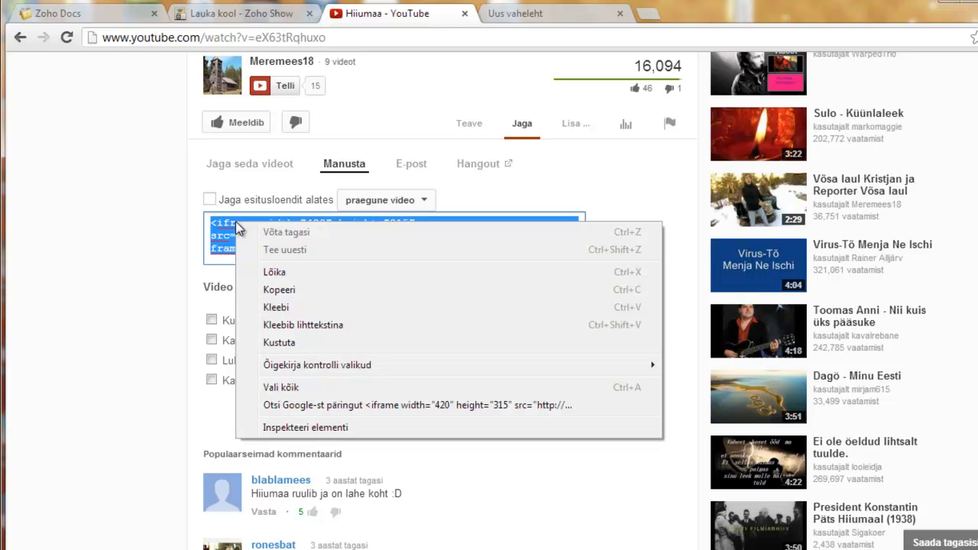
{"action": "left_click", "coordinate": [290, 291]}
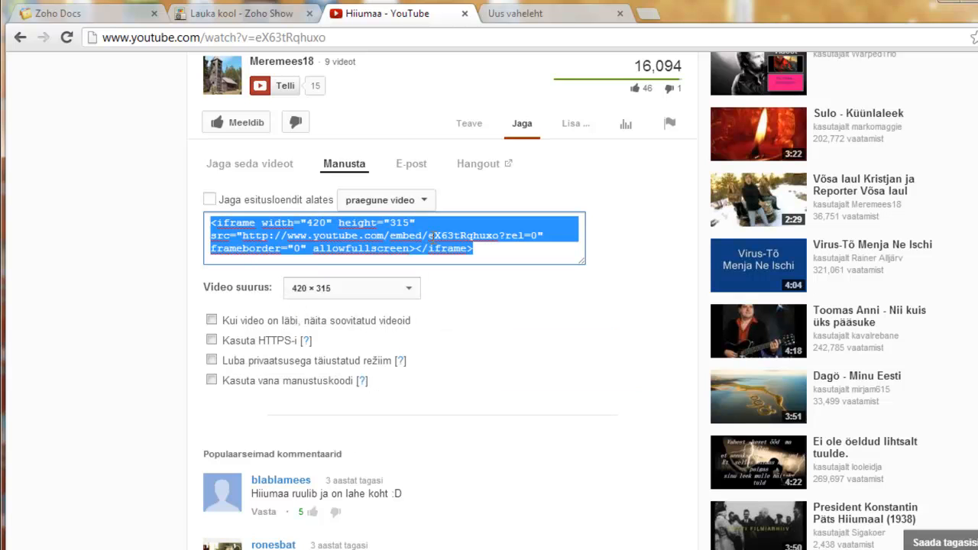
- In Zoho Show, insert the gadget using the copied embed code, and enlarge and centre the video box below the title
{"action": "left_click", "coordinate": [261, 14]}
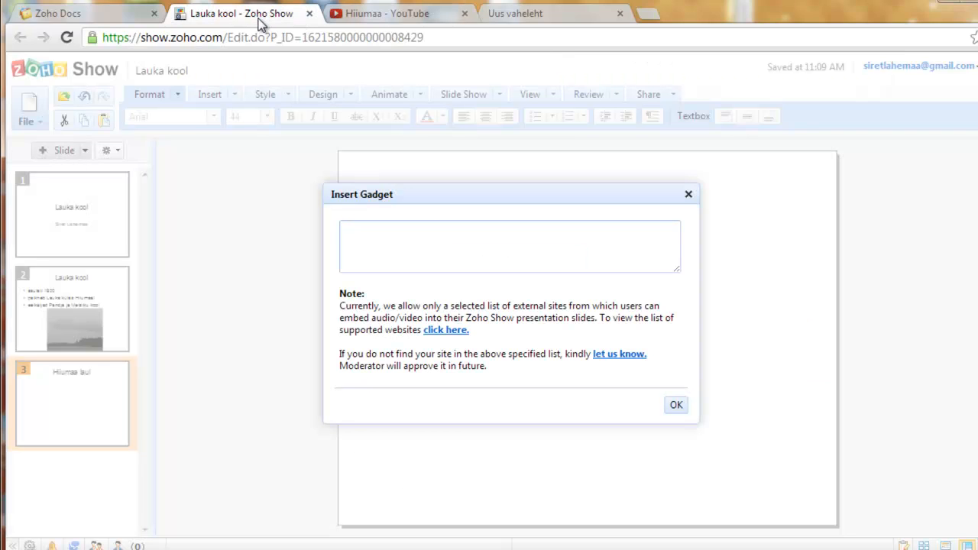
{"action": "right_click", "coordinate": [429, 243]}
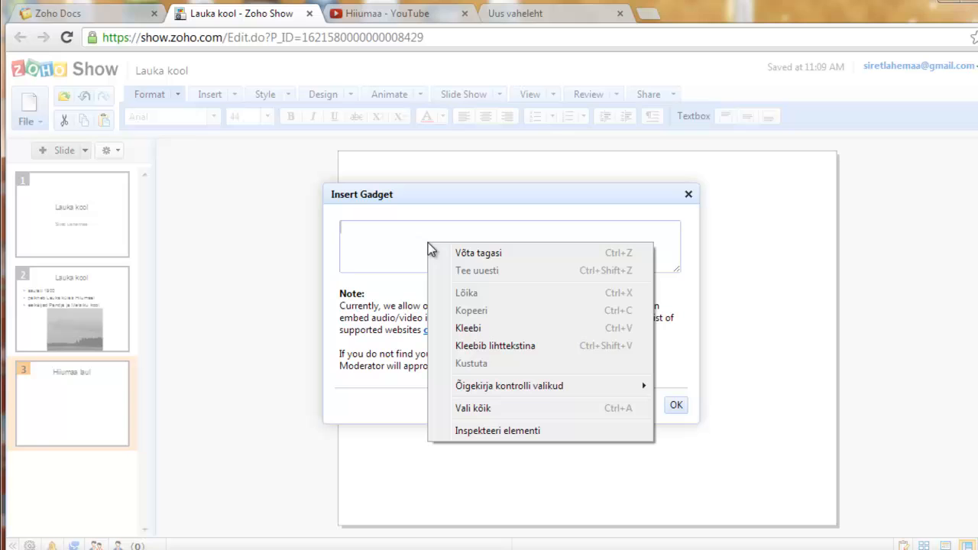
{"action": "left_click", "coordinate": [481, 327]}
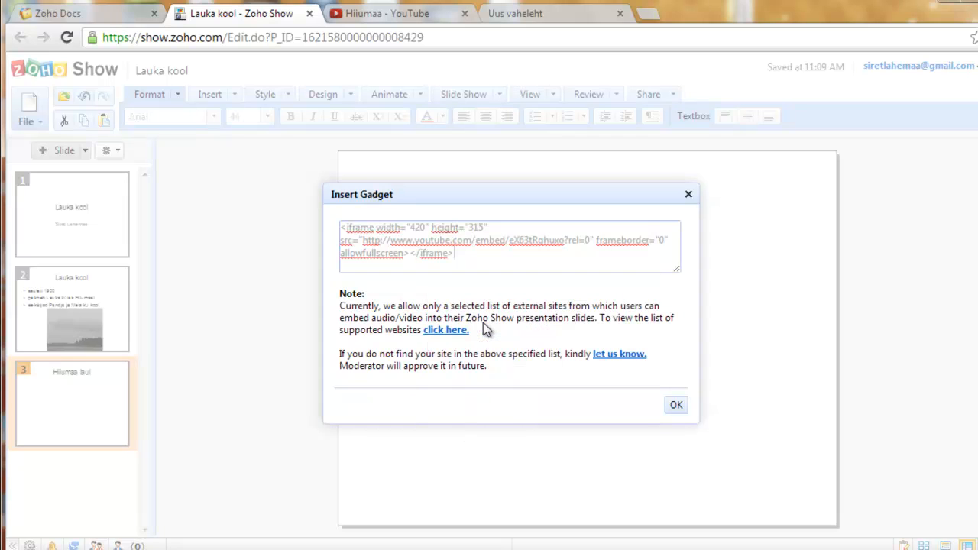
{"action": "left_click", "coordinate": [674, 406]}
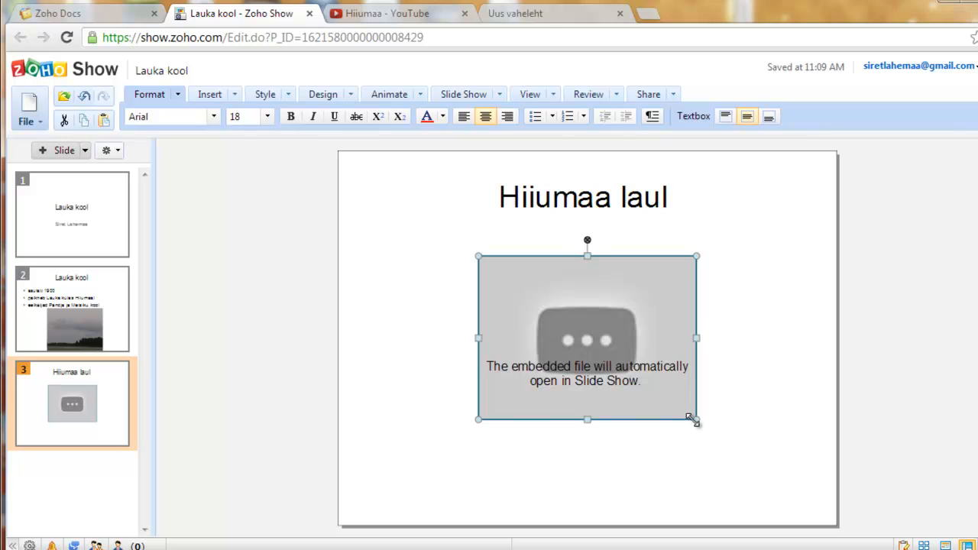
{"action": "left_click_drag", "start_coordinate": [694, 421], "coordinate": [787, 500]}
{"action": "left_click_drag", "start_coordinate": [651, 368], "coordinate": [579, 369]}
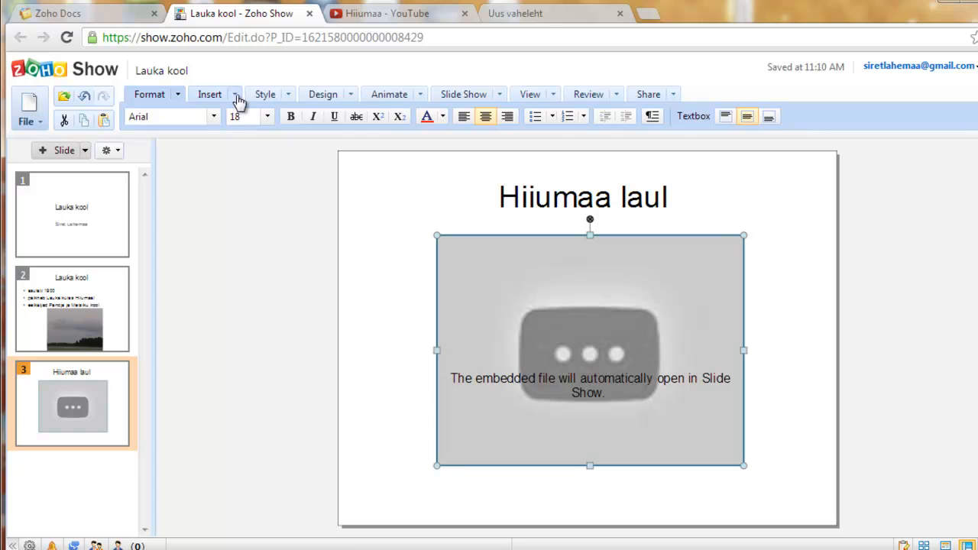
- Apply a footer to all slides with the slide number, the author's full name as message and the fixed date 21 January 2013
{"action": "left_click", "coordinate": [236, 98]}
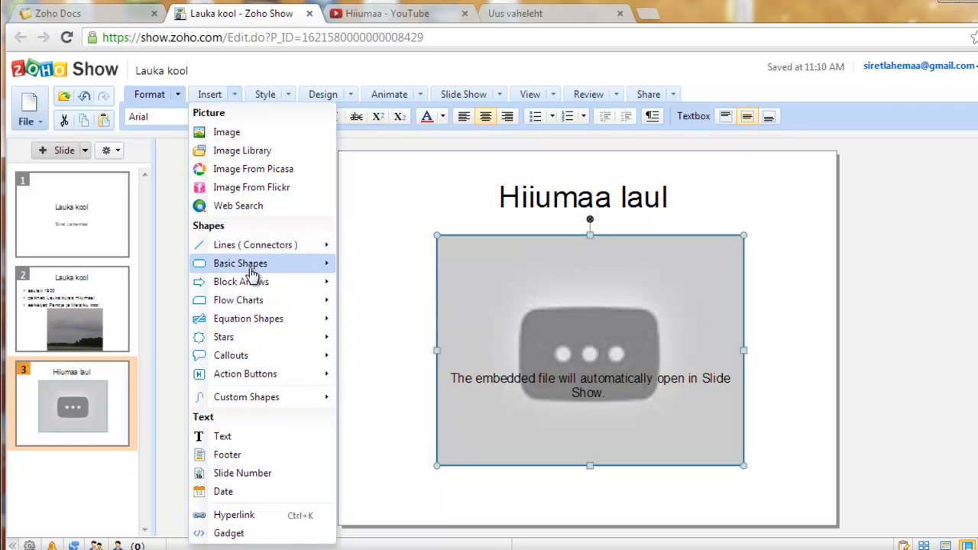
{"action": "mouse_move", "coordinate": [250, 248]}
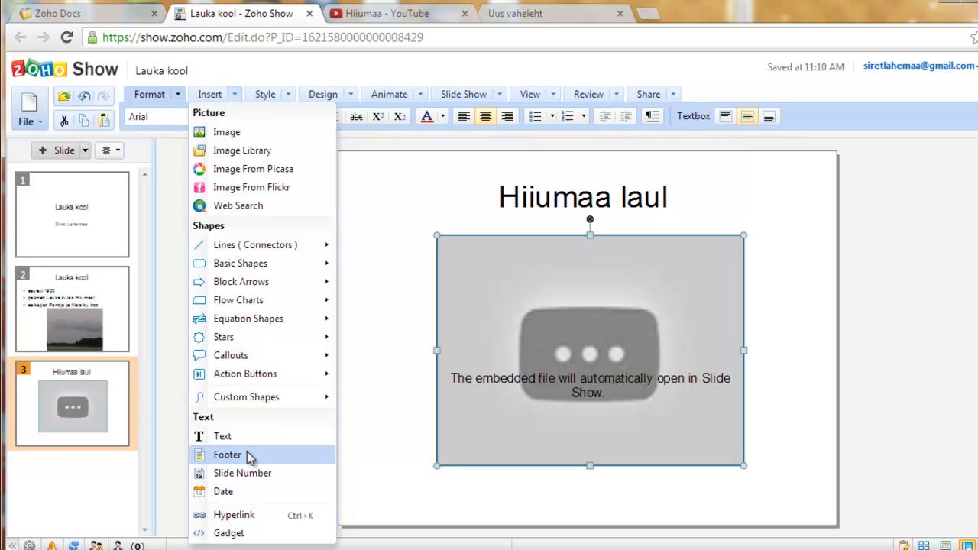
{"action": "left_click", "coordinate": [246, 454]}
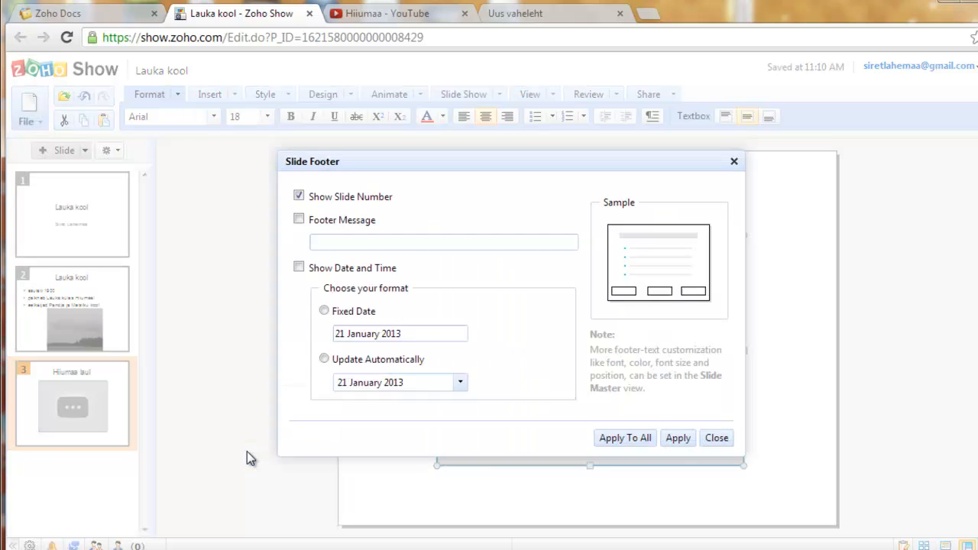
{"action": "left_click", "coordinate": [300, 198]}
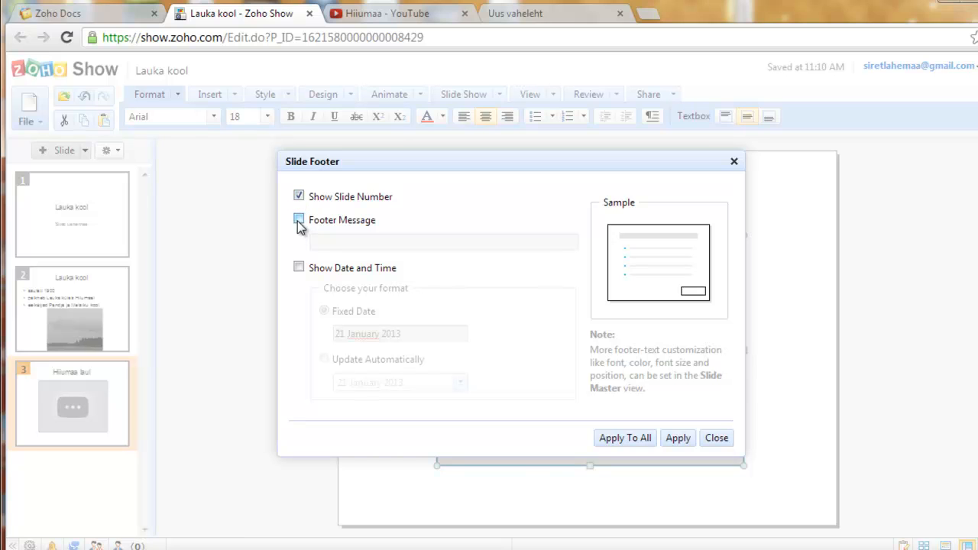
{"action": "left_click", "coordinate": [298, 219]}
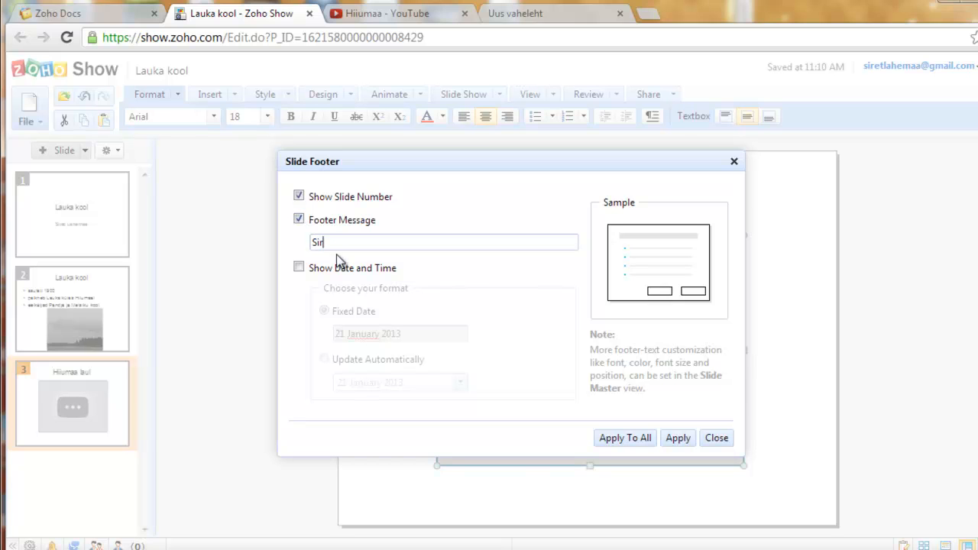
{"action": "type", "text": "Siret Lahemaa"}
{"action": "left_click", "coordinate": [296, 268]}
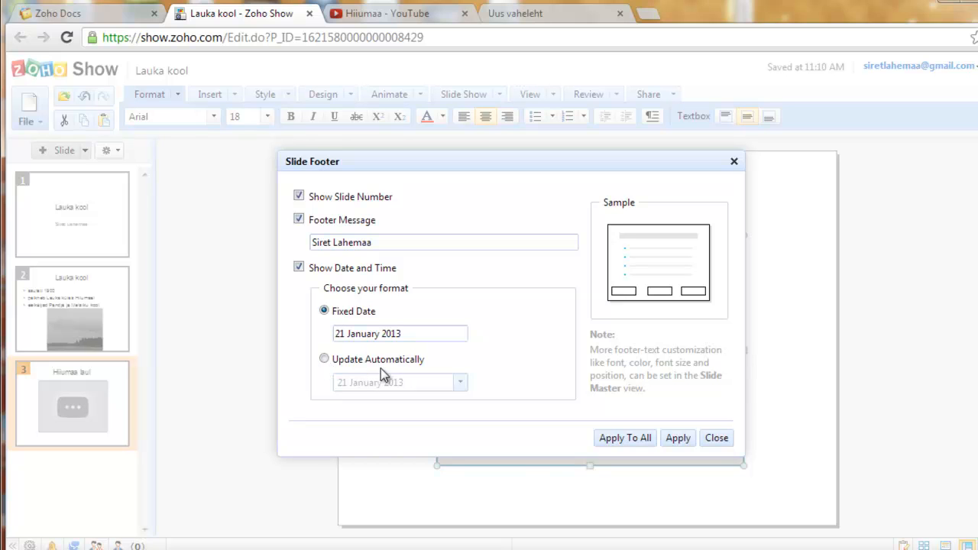
{"action": "left_click", "coordinate": [624, 438]}
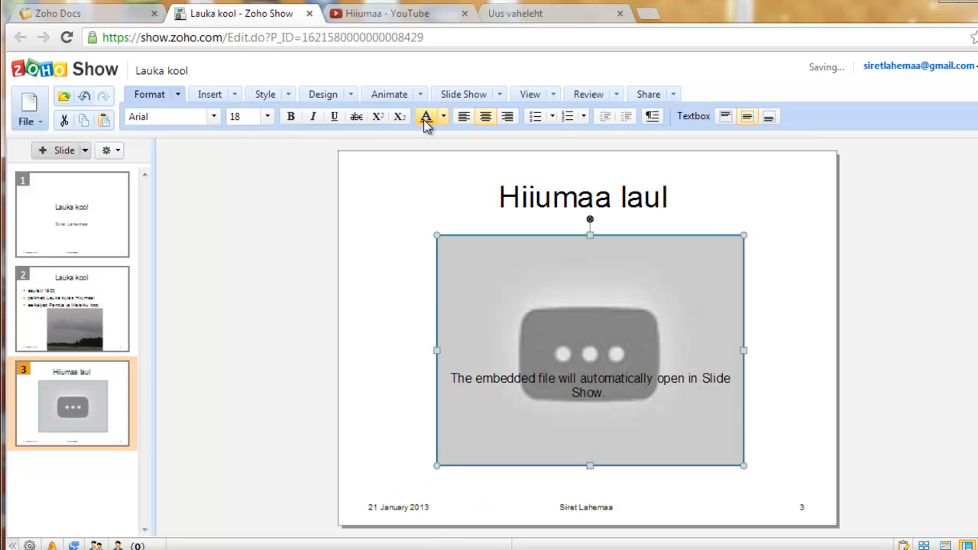
{"action": "left_click", "coordinate": [289, 95]}
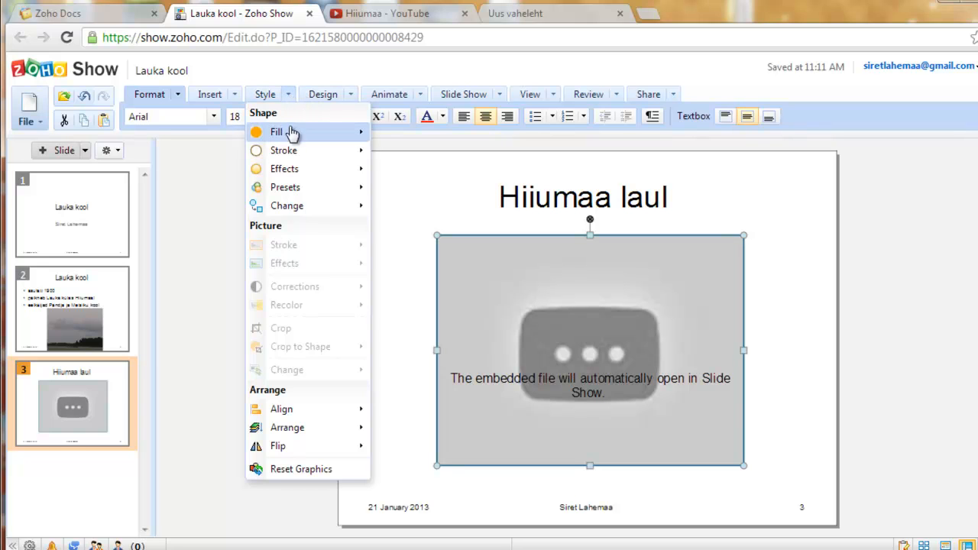
{"action": "mouse_move", "coordinate": [291, 135]}
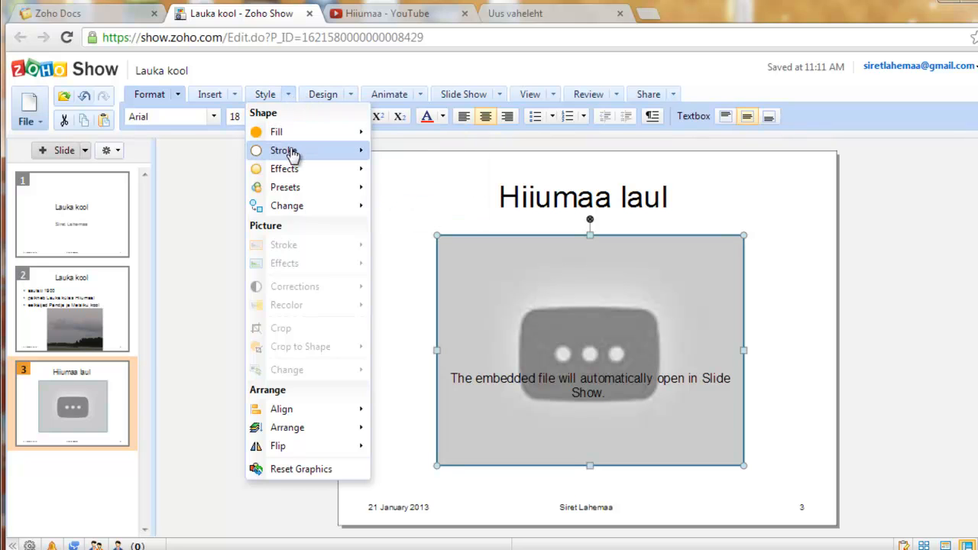
{"action": "mouse_move", "coordinate": [303, 169]}
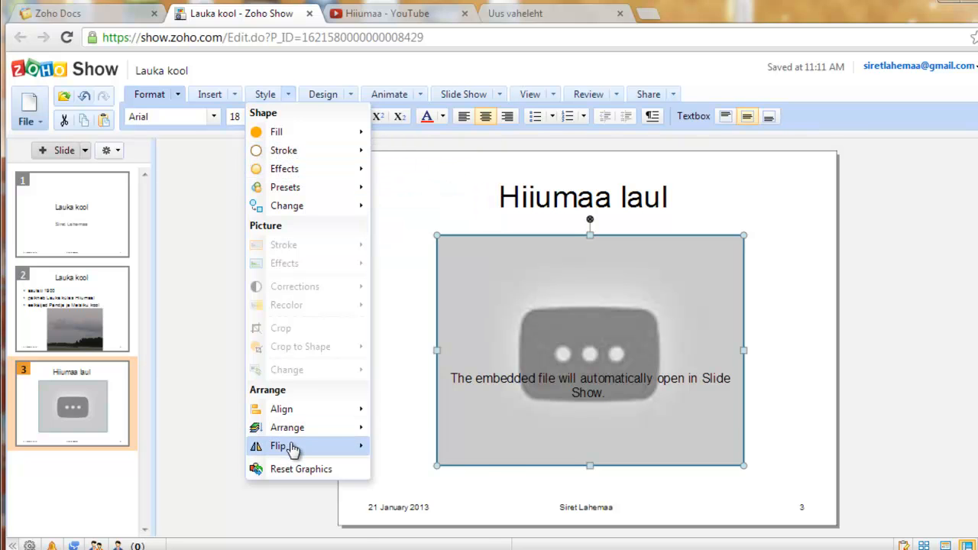
- Open the design options for slide themes, backgrounds and slide setup
{"action": "left_click", "coordinate": [353, 99]}
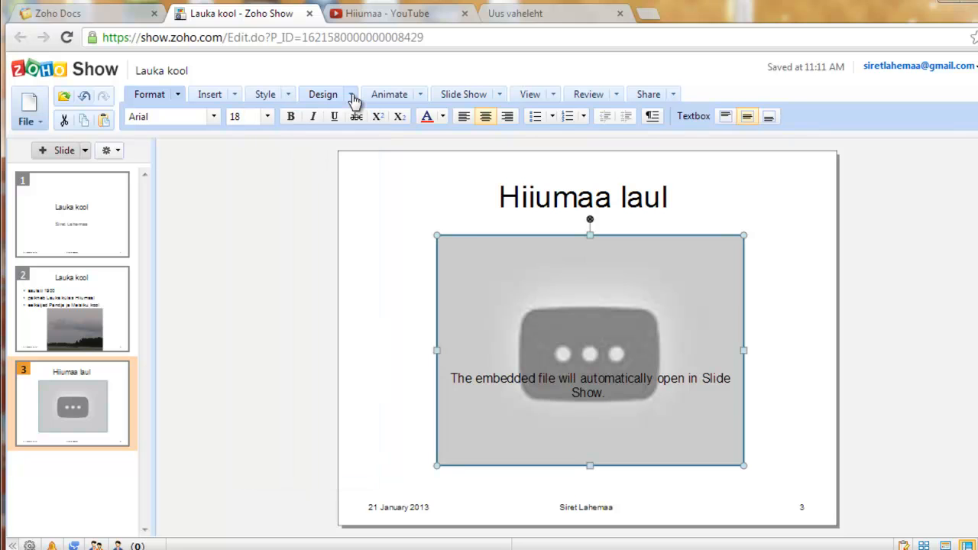
{"action": "left_click", "coordinate": [353, 98]}
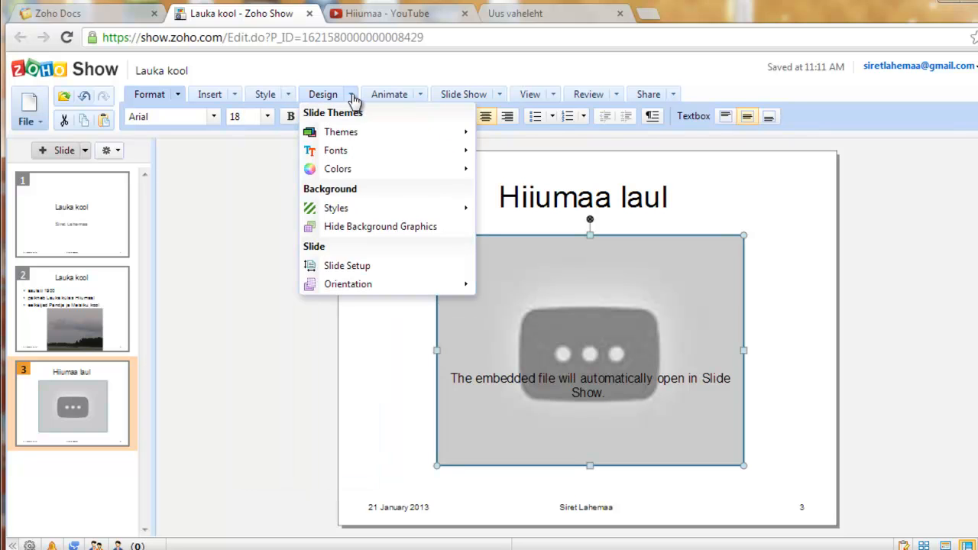